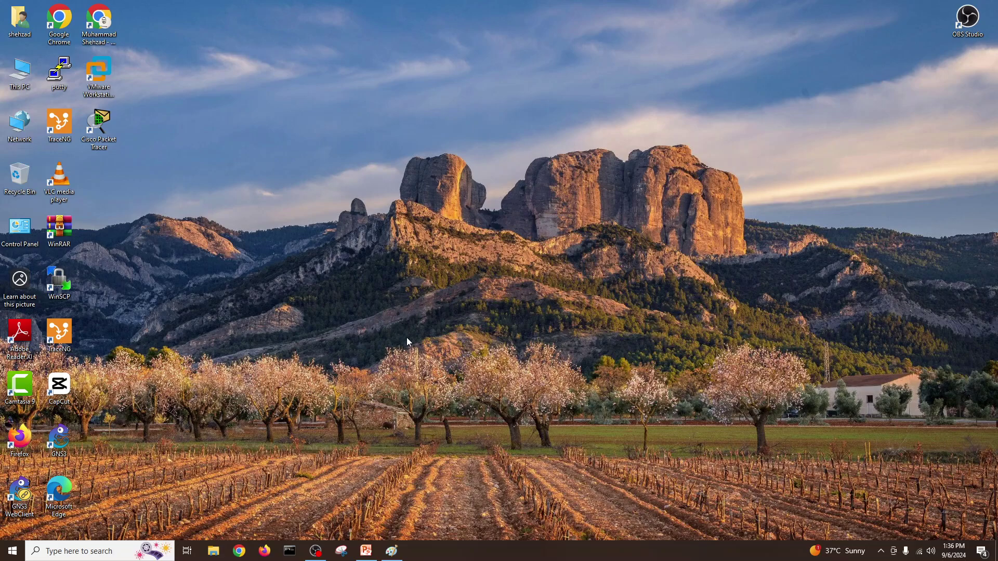
Launch Chrome and rerun the 'windows server 2025 download iso 64-bit' Google search
left_click(239, 551)
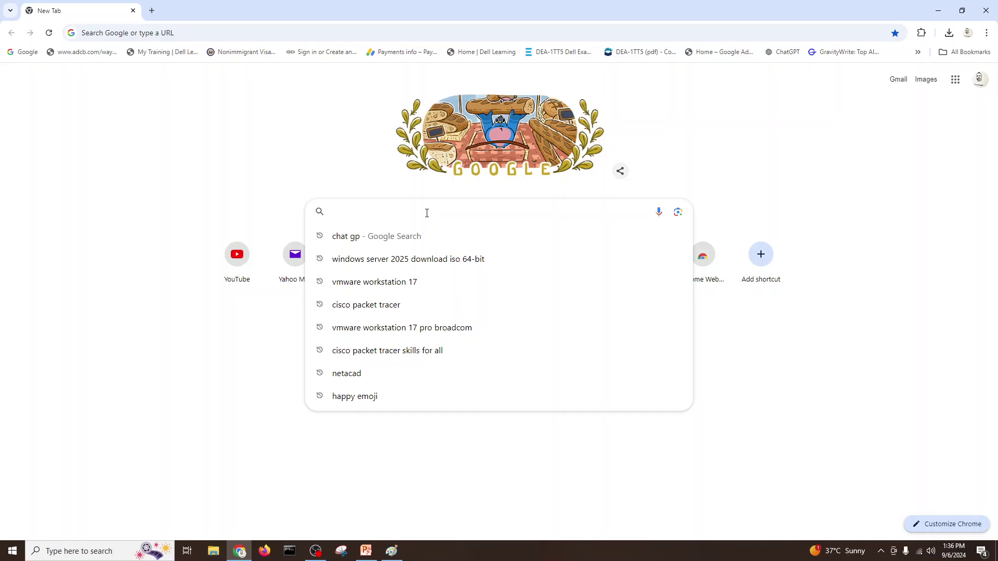
left_click(421, 259)
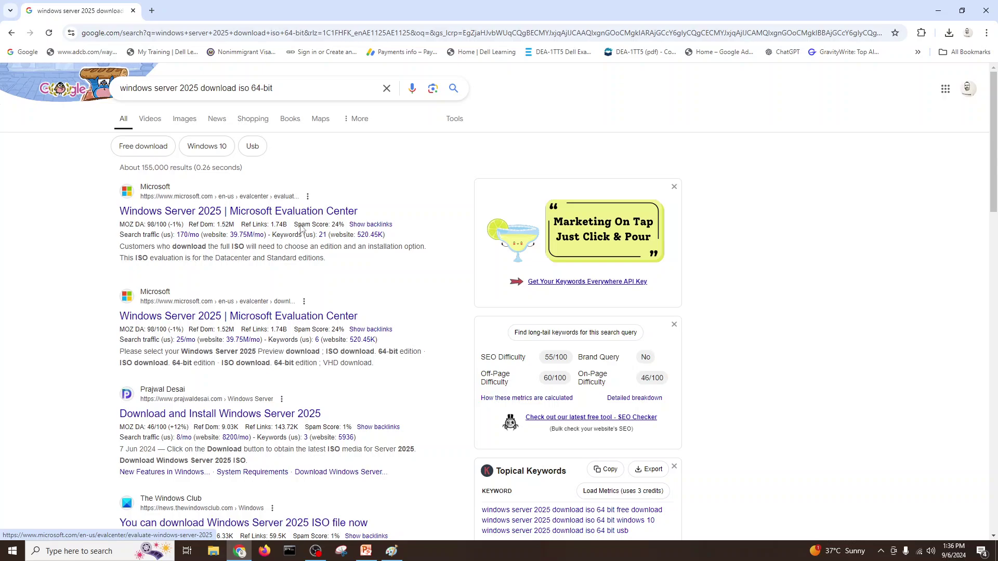
Open the first Microsoft Evaluation Center result in a new tab and switch to it
right_click(259, 211)
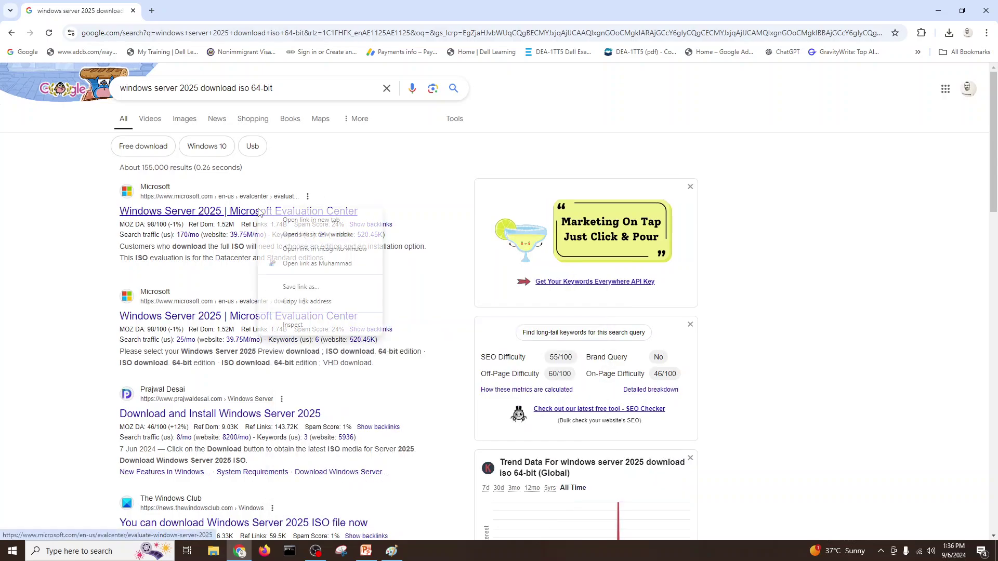
left_click(289, 220)
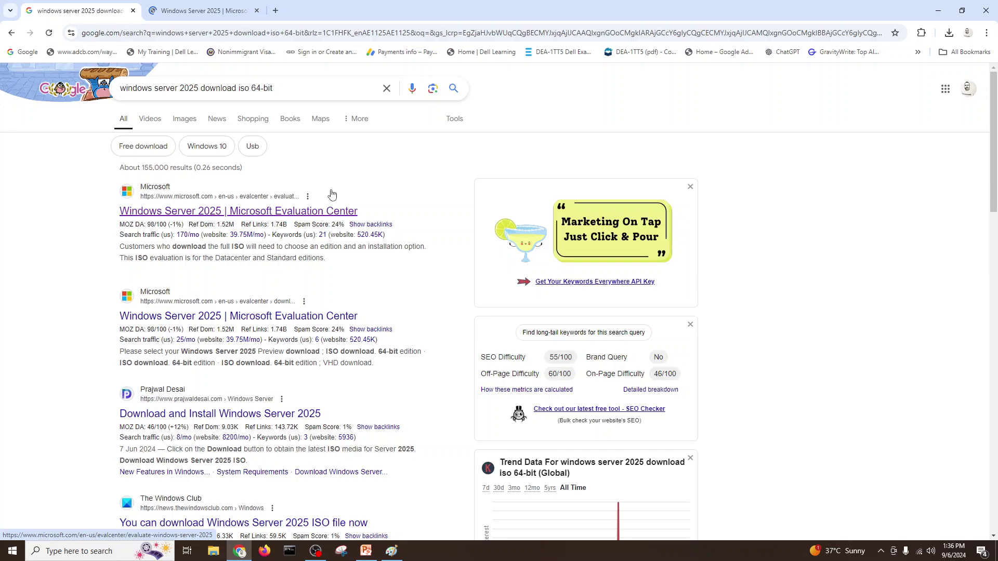
left_click(246, 19)
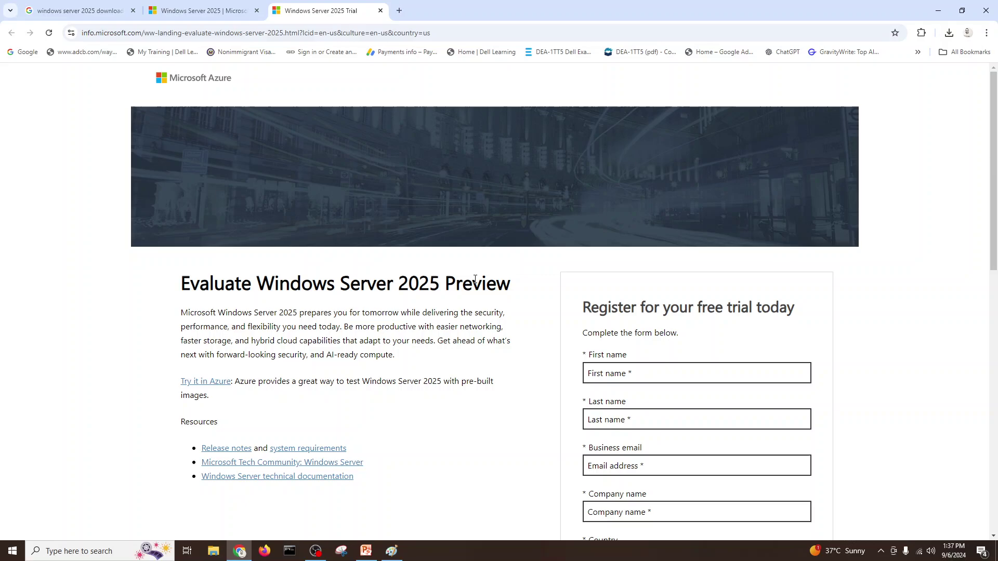
Enter the registrant's first name, last name and e-mail address on the trial form
scroll(664, 314, "down", 3)
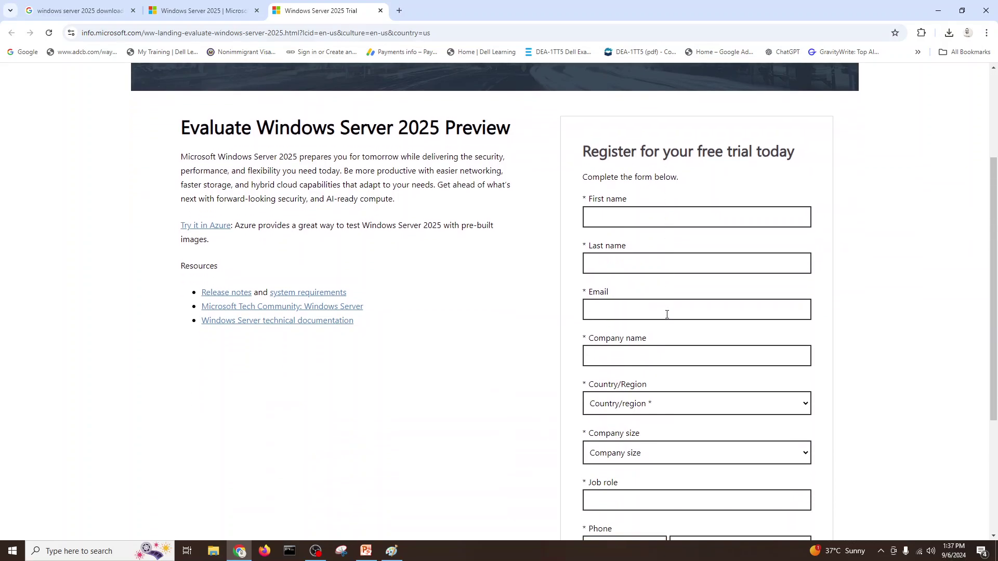
scroll(667, 314, "down", 3)
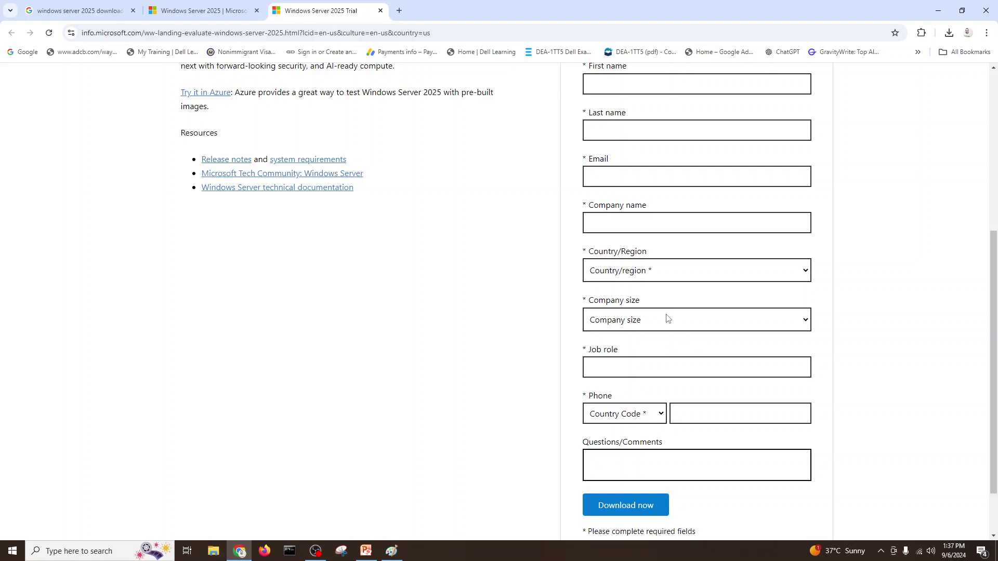
scroll(667, 318, "up", 4)
left_click(630, 267)
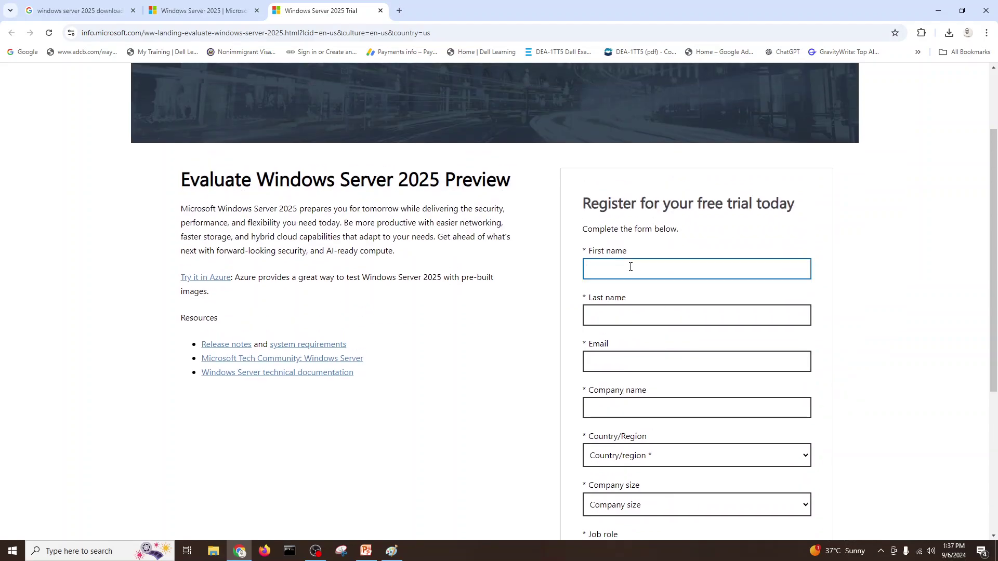
key("Tab")
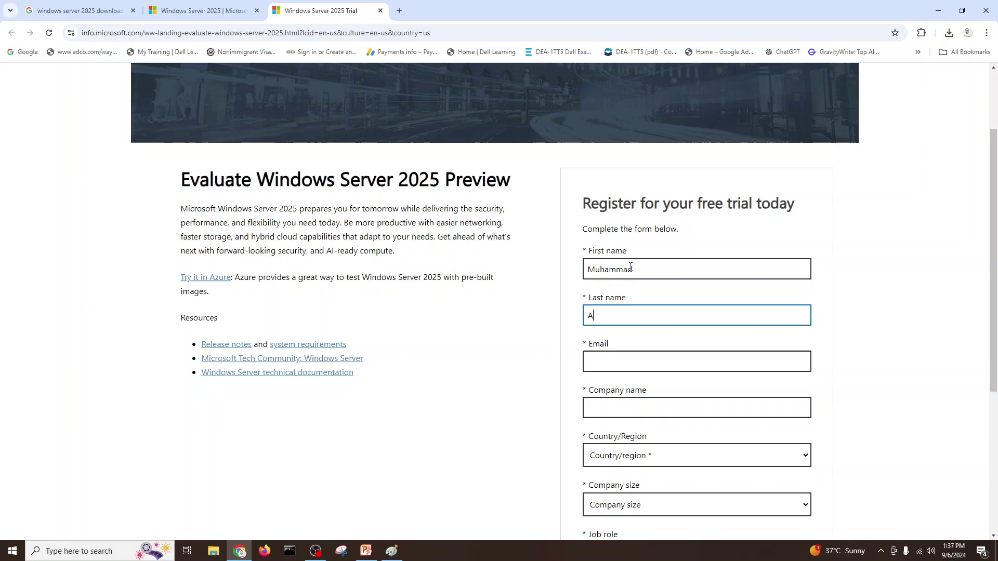
key("Tab")
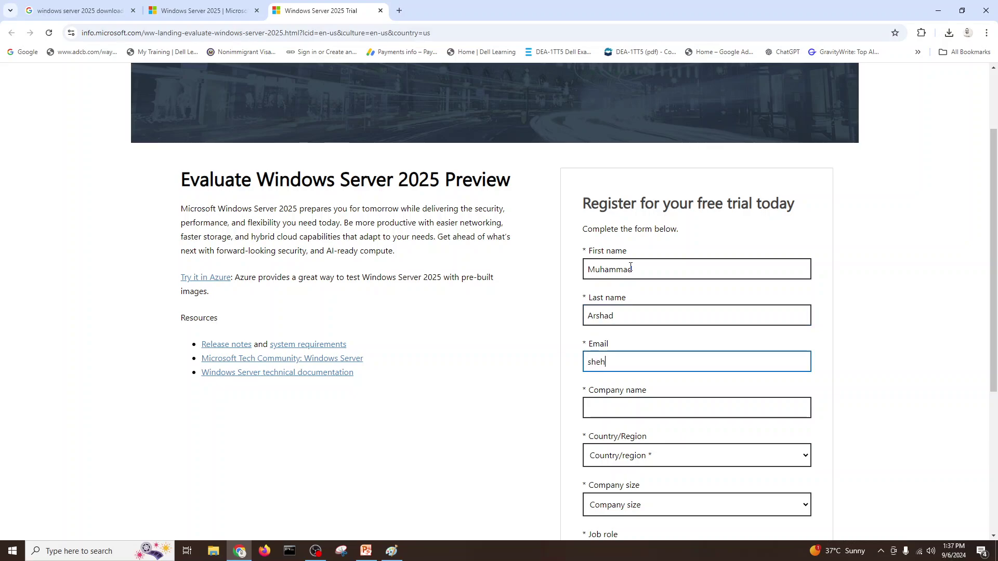
Enter company name 'xyz' and choose United Arab Emirates as the country
key("Tab")
type("xyz")
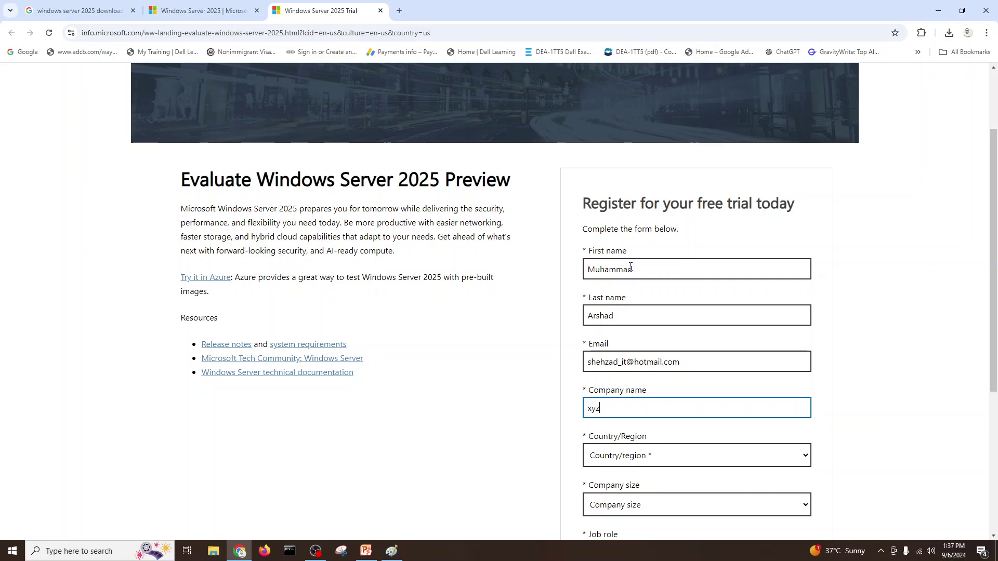
key("Tab")
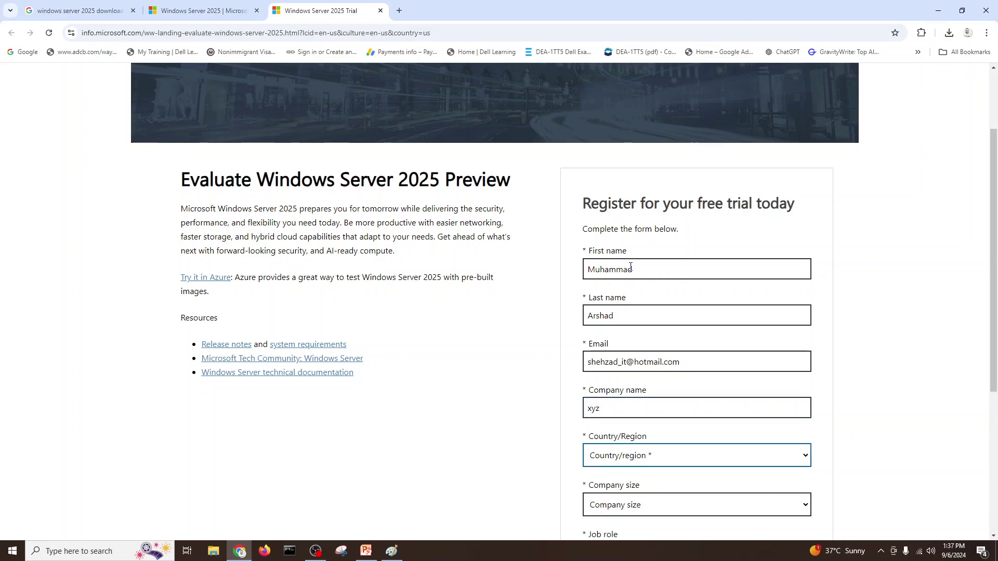
key("u")
key("u")
key("u")
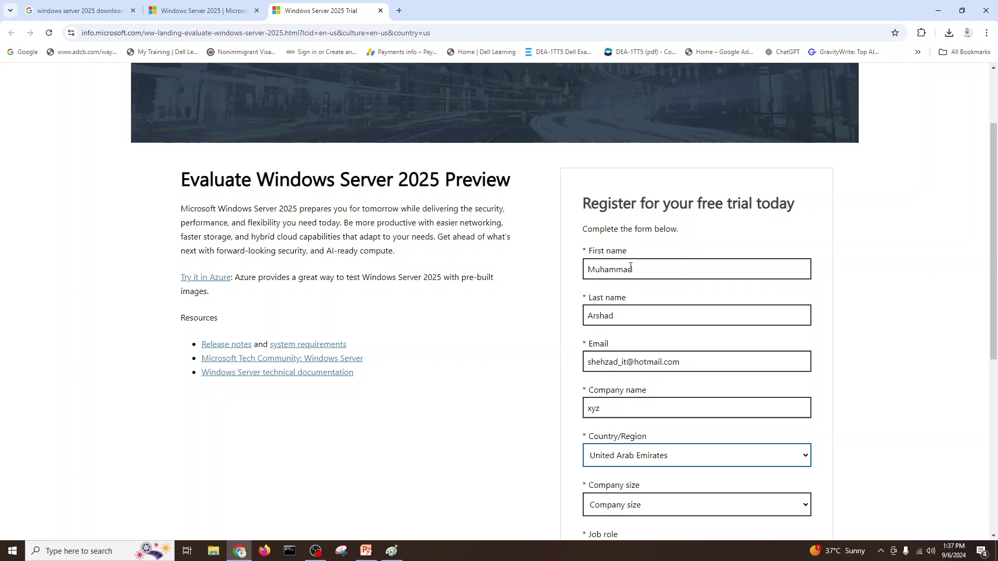
key("Tab")
Set company size to 250-999 and job role to 'Sr. Systems Engineer'
scroll(605, 350, "down", 3)
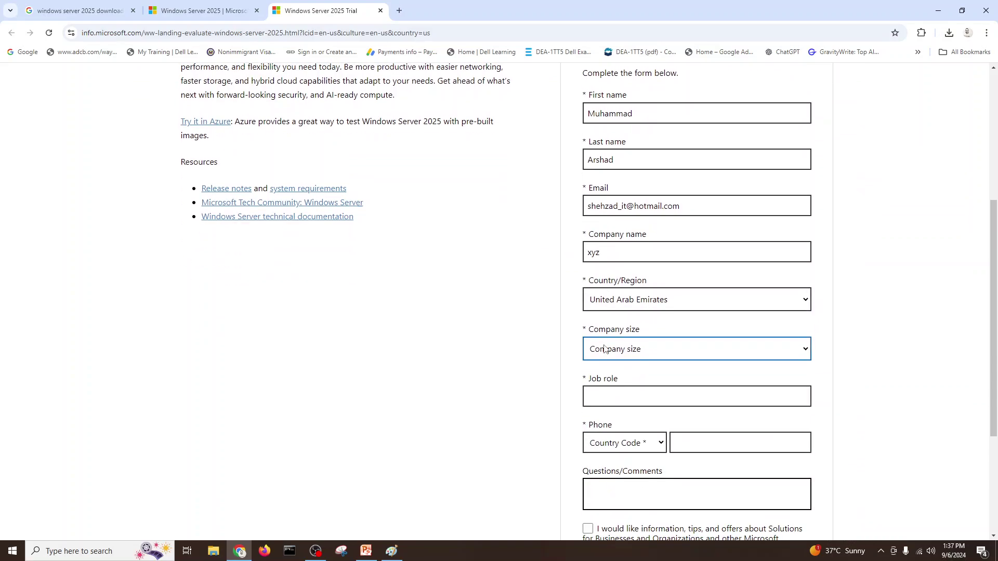
left_click(616, 357)
left_click(605, 474)
left_click(616, 397)
type("Sr. System")
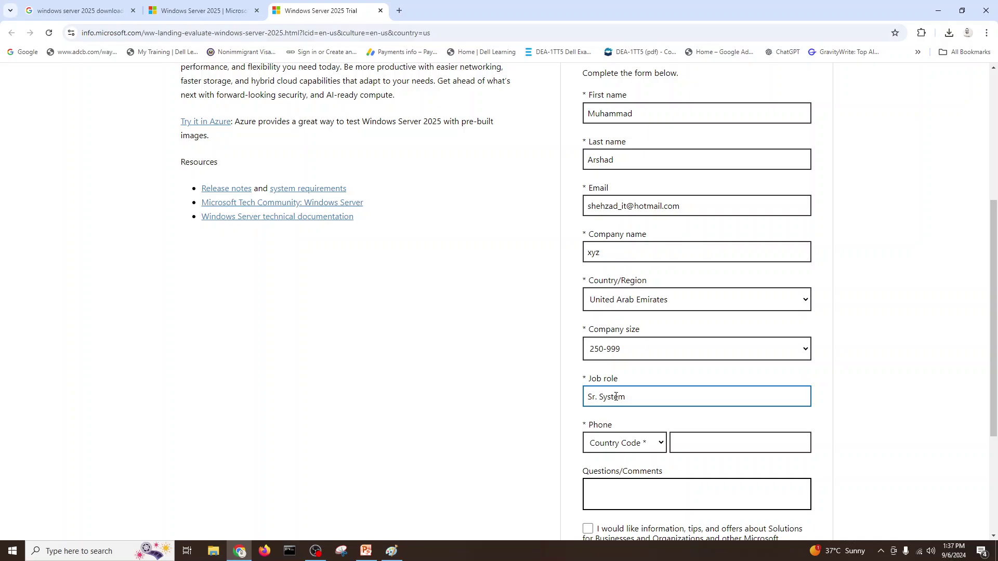
type("s Engineer")
scroll(671, 384, "down", 2)
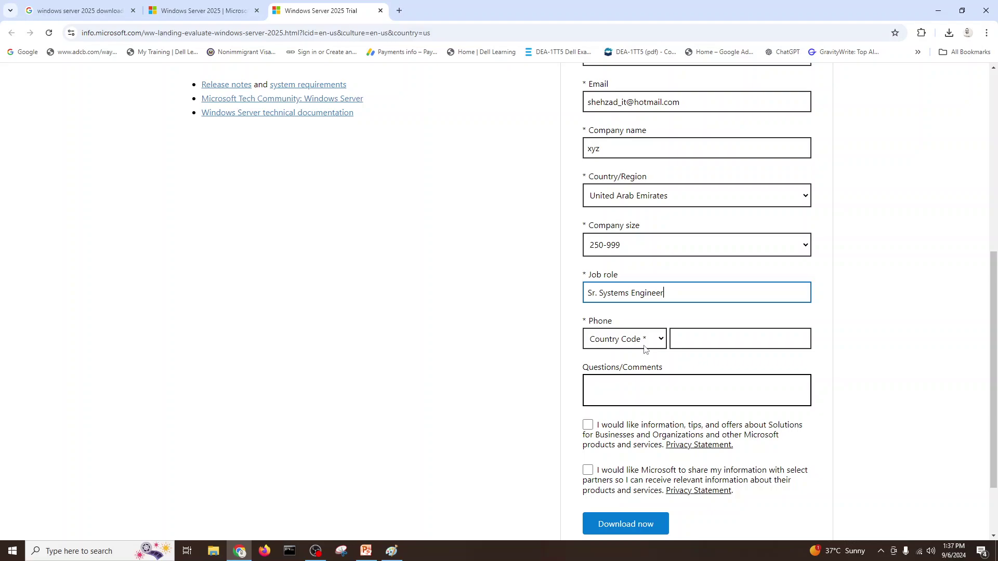
Choose Pakistan (+92) from the Country Code list and fill in the phone number
left_click(655, 343)
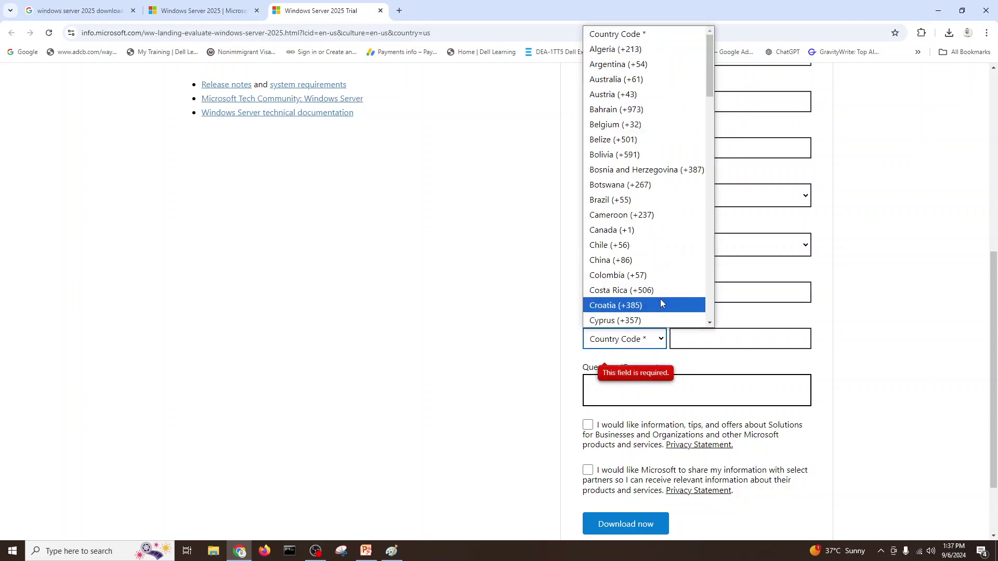
scroll(661, 303, "down", 20)
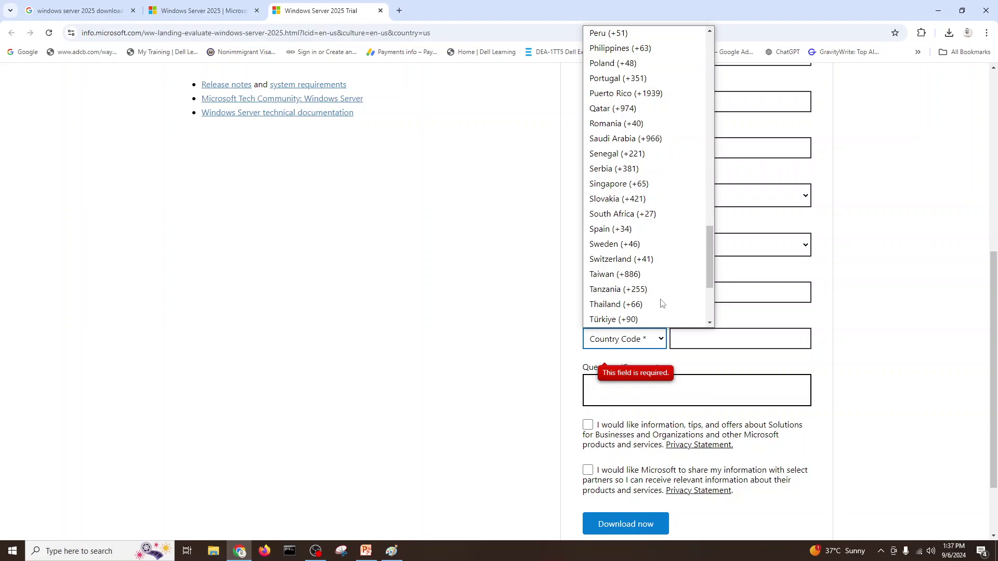
scroll(662, 302, "up", 12)
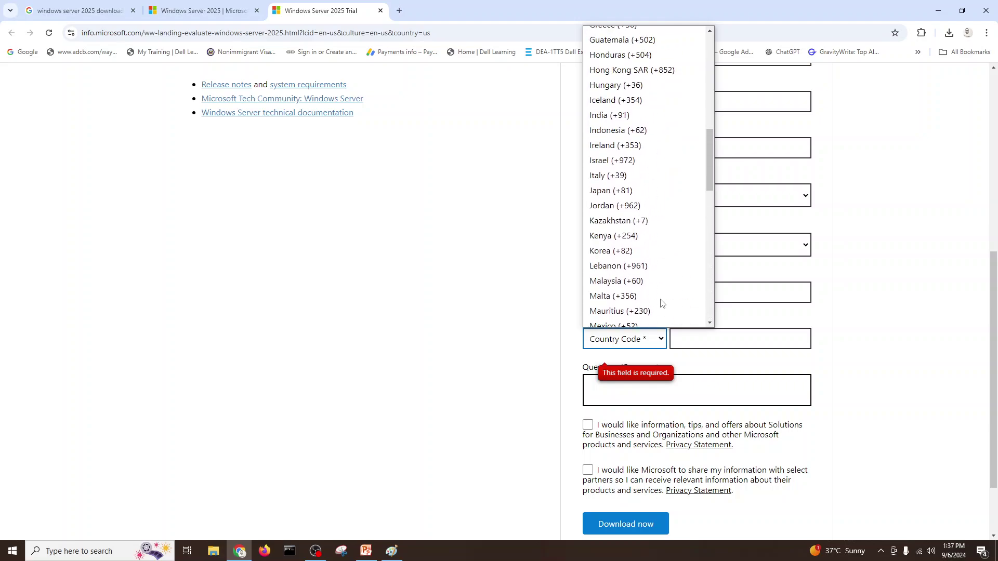
scroll(661, 302, "up", 8)
scroll(661, 302, "down", 9)
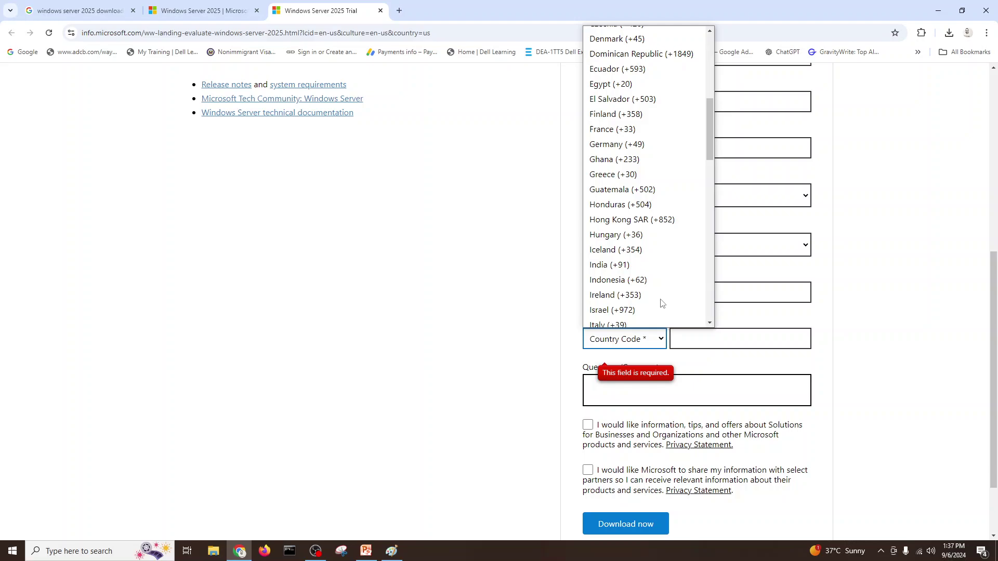
scroll(662, 302, "down", 4)
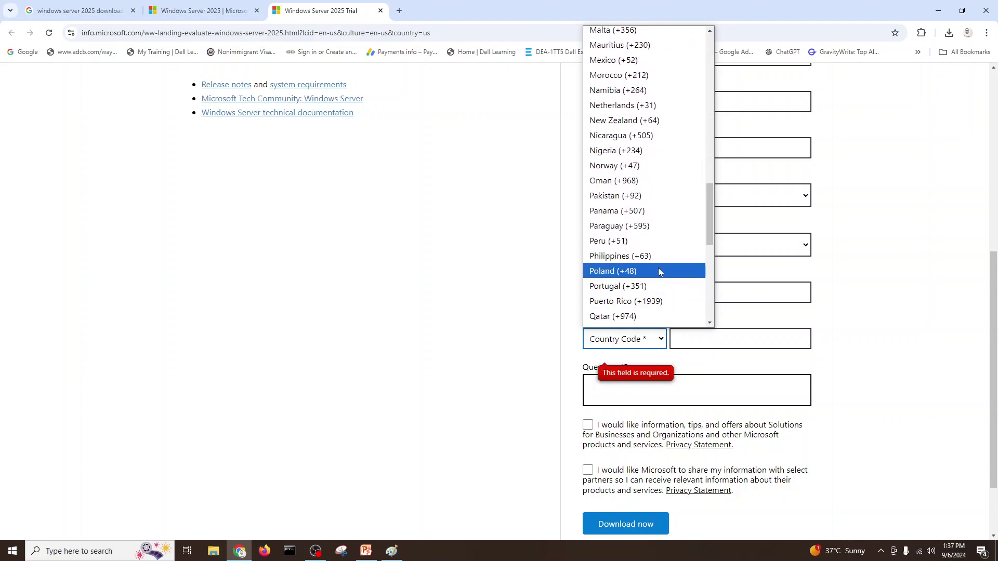
left_click(656, 196)
left_click(719, 337)
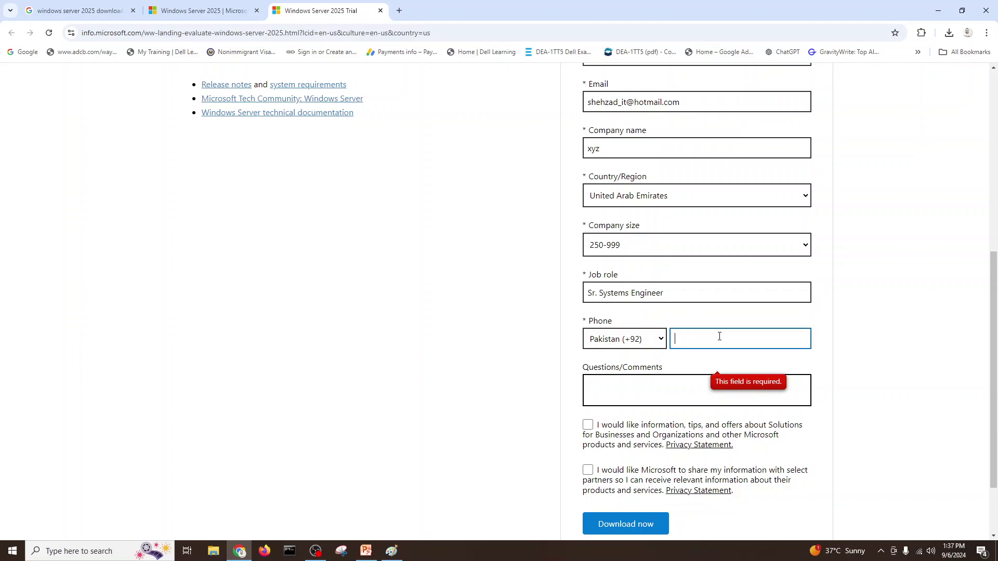
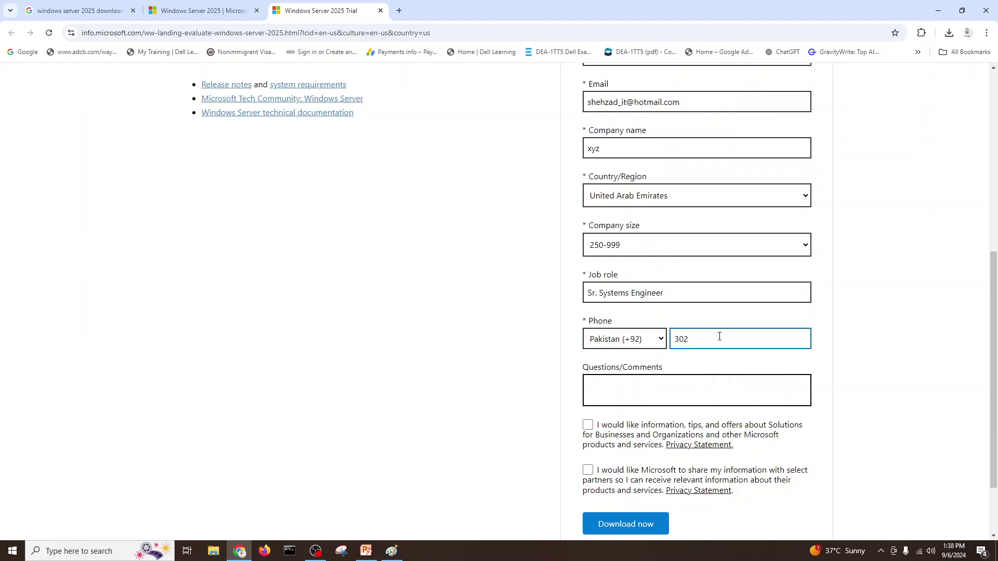
scroll(473, 405, "down", 3)
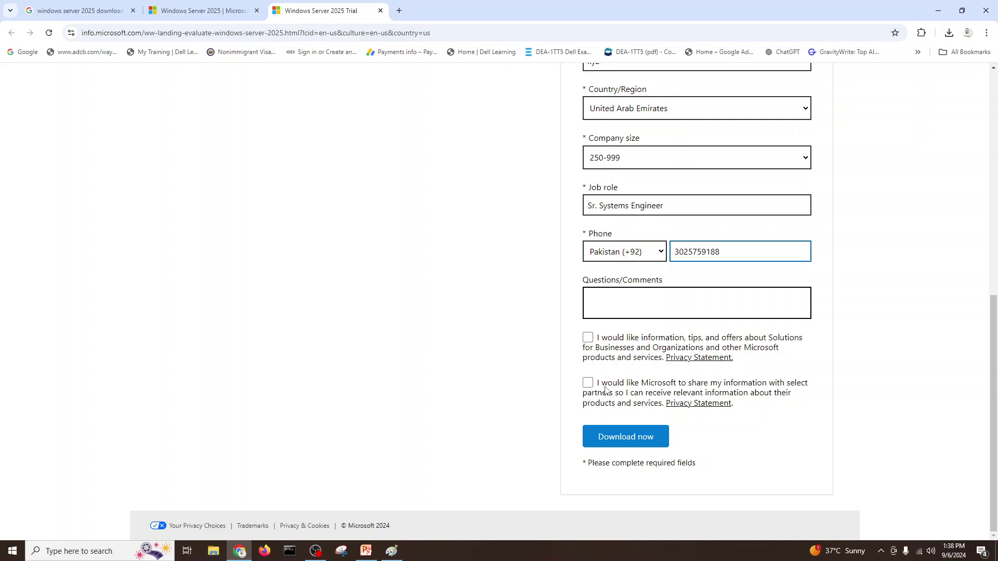
Submit the form with Download now and pick the English (United States) 64-bit ISO
left_click(617, 436)
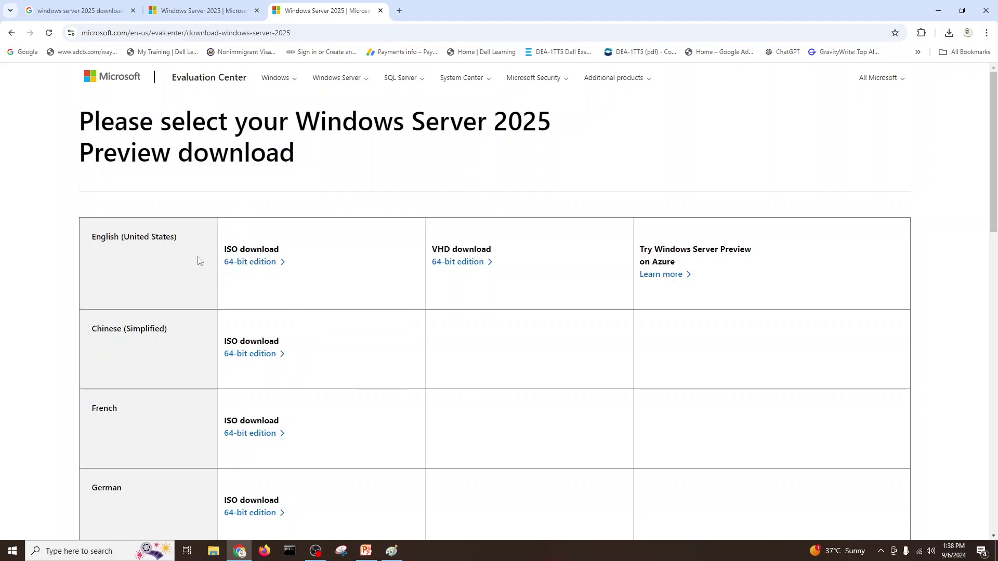
left_click(249, 263)
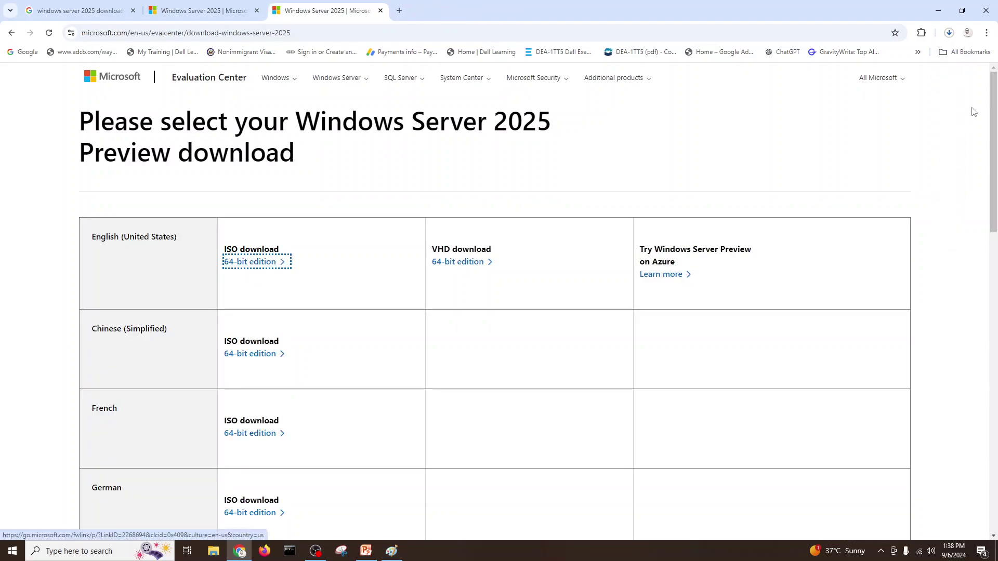
Open Chrome's recent downloads to watch the 4.9 GB Windows Server 2025 ISO progress
left_click(950, 33)
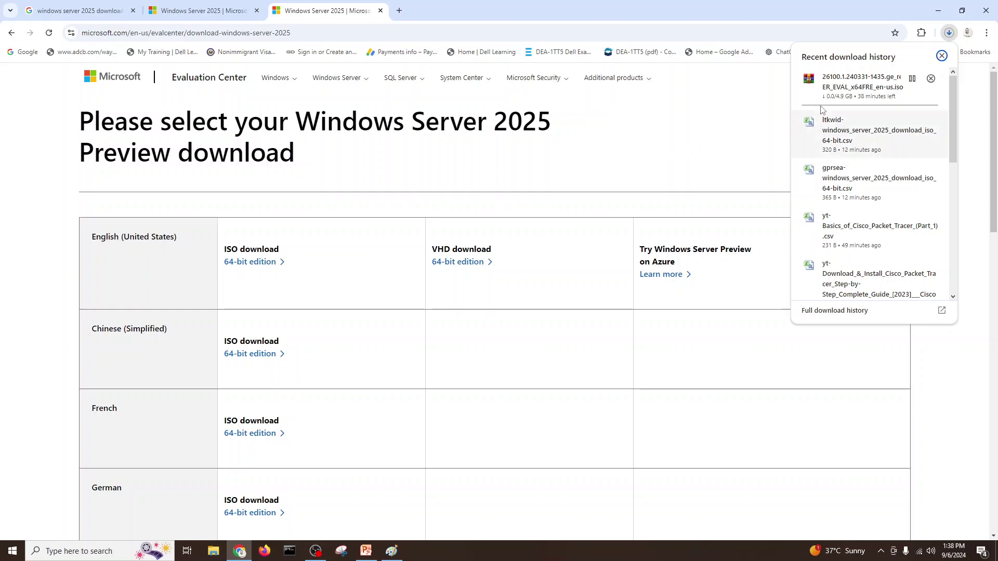
mouse_move(845, 108)
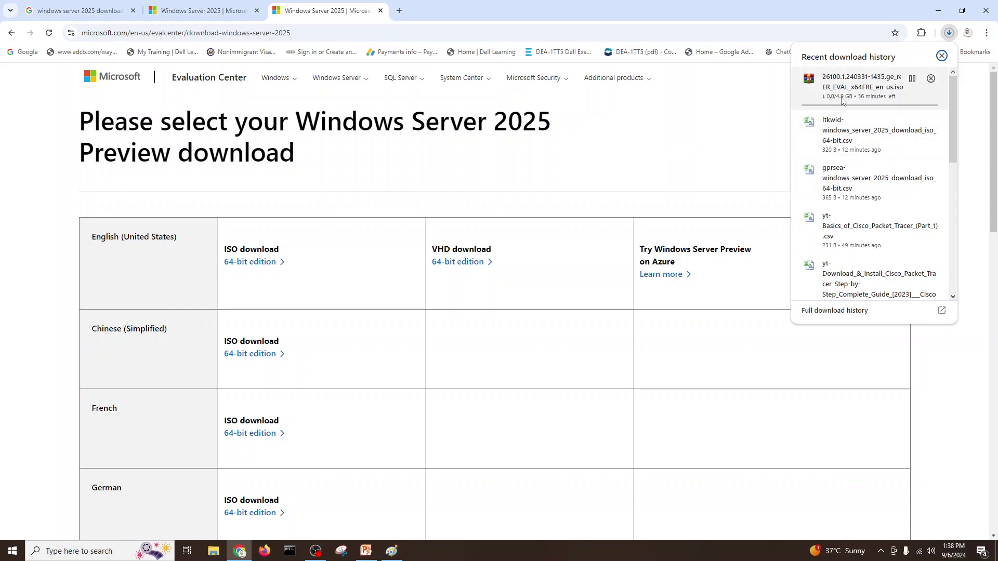